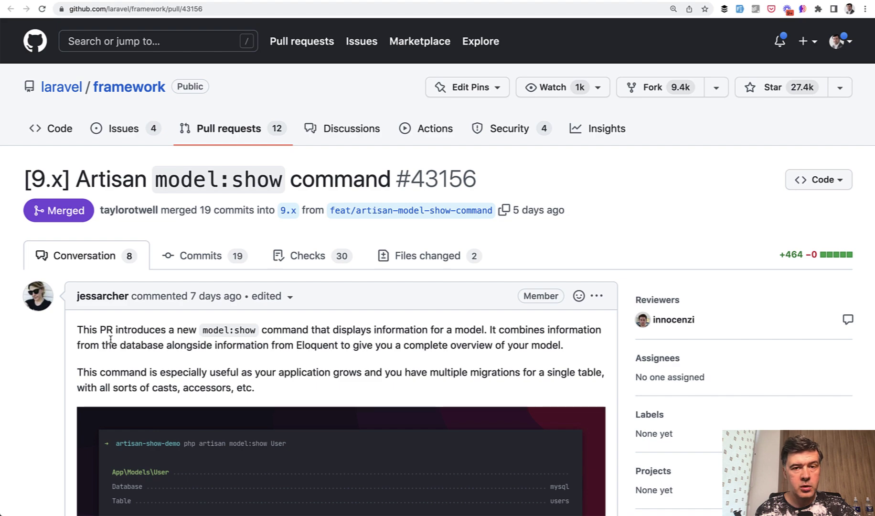
{"action": "scroll", "coordinate": [110, 340], "scroll_direction": "down", "scroll_amount": 3}
{"action": "scroll", "coordinate": [110, 340], "scroll_direction": "down", "scroll_amount": 2}
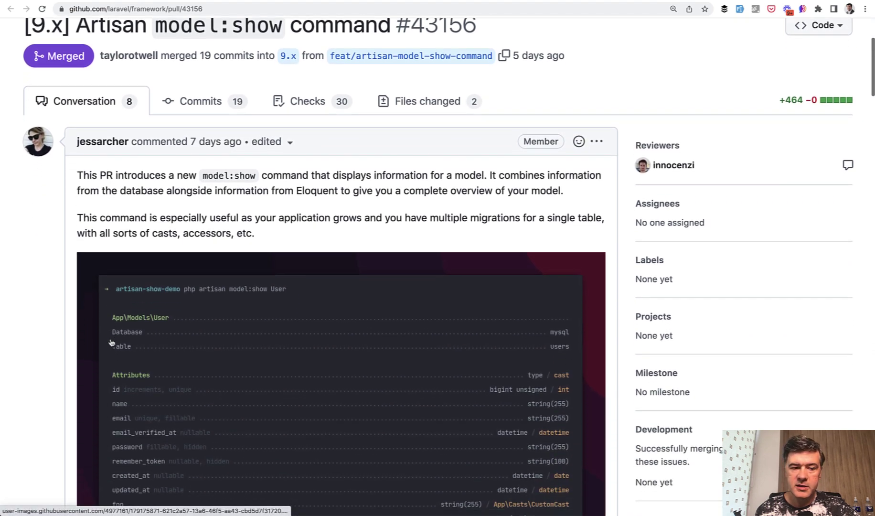
{"action": "scroll", "coordinate": [109, 340], "scroll_direction": "down", "scroll_amount": 2}
{"action": "scroll", "coordinate": [110, 340], "scroll_direction": "down", "scroll_amount": 1}
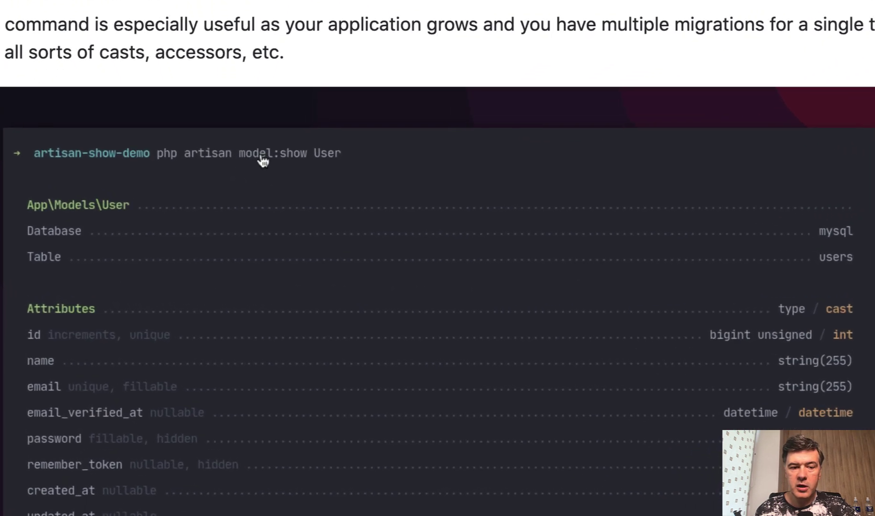
{"action": "scroll", "coordinate": [308, 129], "scroll_direction": "down", "scroll_amount": 3}
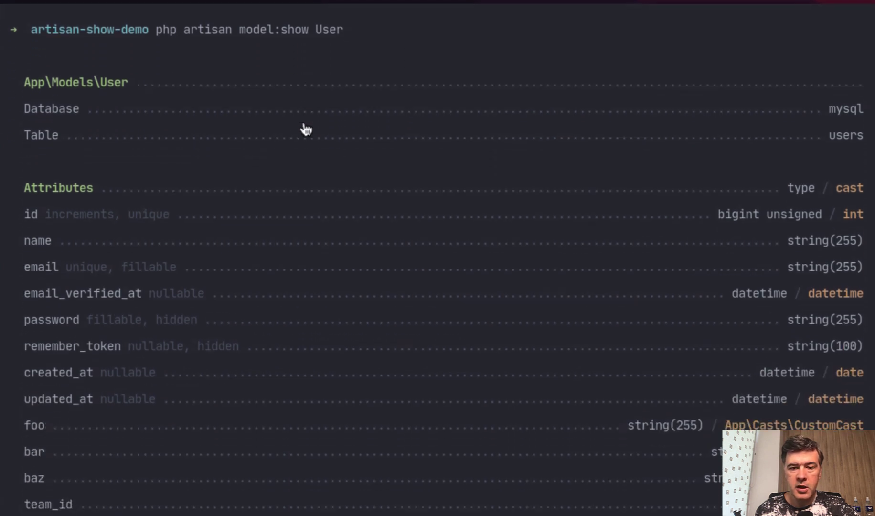
{"action": "scroll", "coordinate": [307, 130], "scroll_direction": "down", "scroll_amount": 1}
{"action": "scroll", "coordinate": [116, 212], "scroll_direction": "down", "scroll_amount": 3}
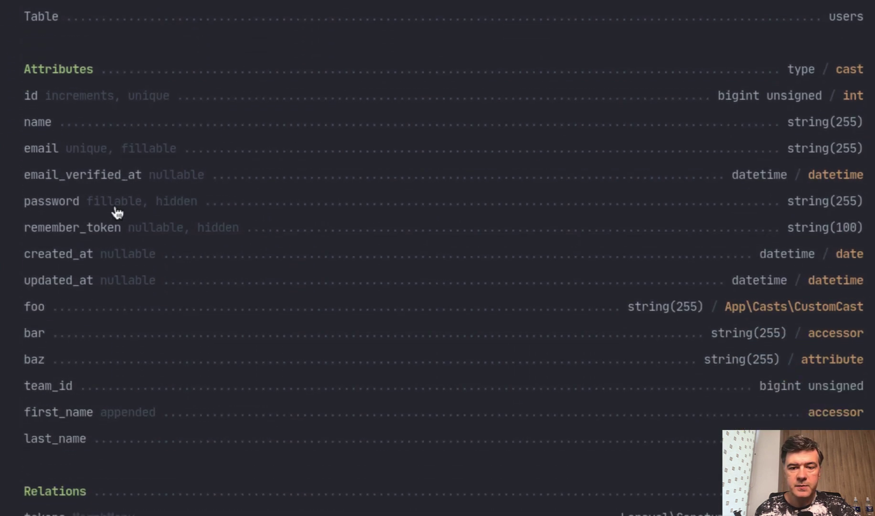
{"action": "scroll", "coordinate": [120, 315], "scroll_direction": "down", "scroll_amount": 2}
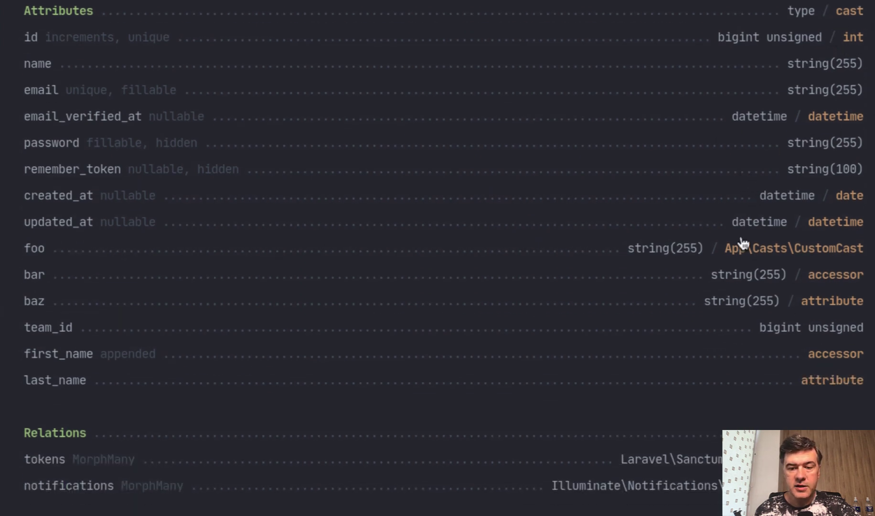
{"action": "scroll", "coordinate": [731, 267], "scroll_direction": "down", "scroll_amount": 3}
{"action": "scroll", "coordinate": [731, 267], "scroll_direction": "down", "scroll_amount": 2}
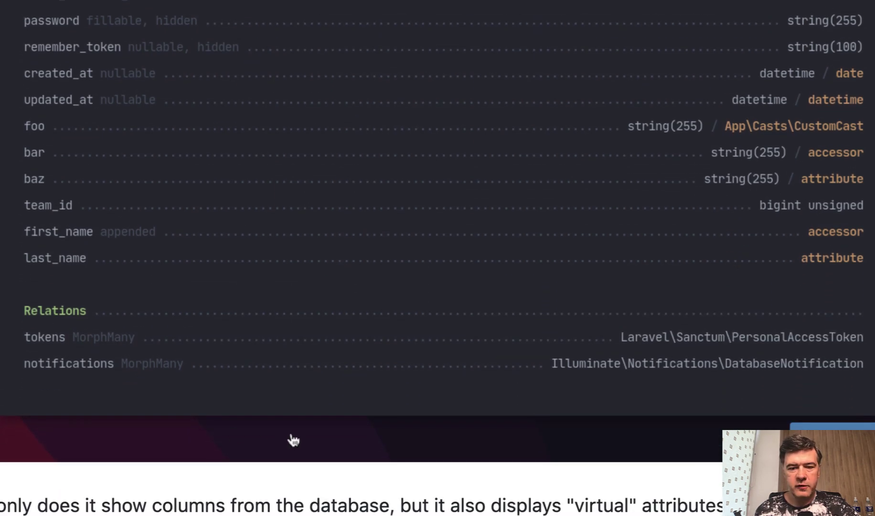
{"action": "scroll", "coordinate": [293, 439], "scroll_direction": "down", "scroll_amount": 4}
{"action": "scroll", "coordinate": [293, 439], "scroll_direction": "down", "scroll_amount": 4}
{"action": "scroll", "coordinate": [294, 439], "scroll_direction": "down", "scroll_amount": 6}
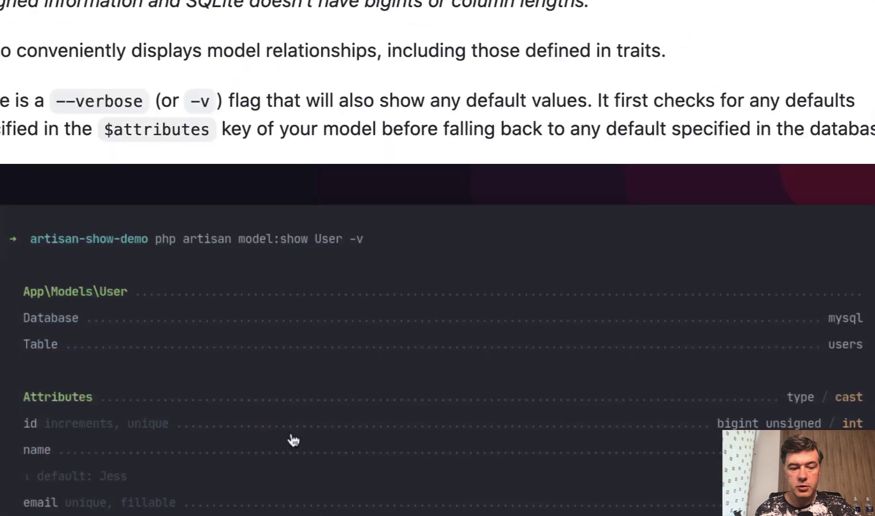
{"action": "scroll", "coordinate": [293, 439], "scroll_direction": "down", "scroll_amount": 3}
{"action": "scroll", "coordinate": [293, 440], "scroll_direction": "up", "scroll_amount": 1}
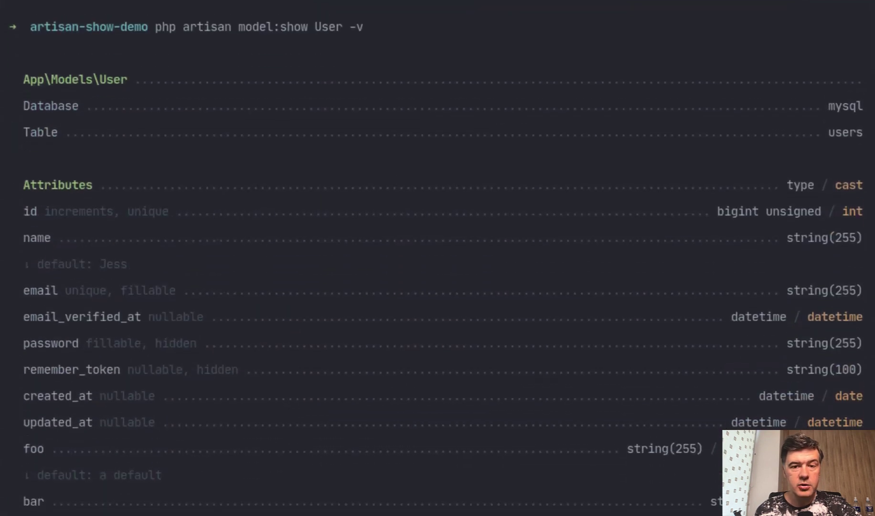
{"action": "scroll", "coordinate": [340, 36], "scroll_direction": "down", "scroll_amount": 2}
{"action": "scroll", "coordinate": [340, 35], "scroll_direction": "down", "scroll_amount": 6}
{"action": "scroll", "coordinate": [339, 35], "scroll_direction": "down", "scroll_amount": 5}
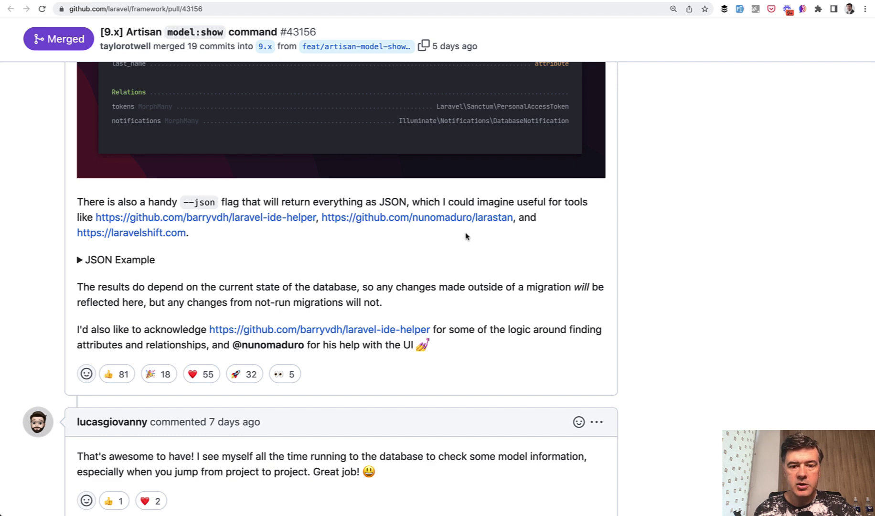
Bring the project3 Terminal to the front and rerun php artisan model:show User
{"action": "key", "text": "super+Tab"}
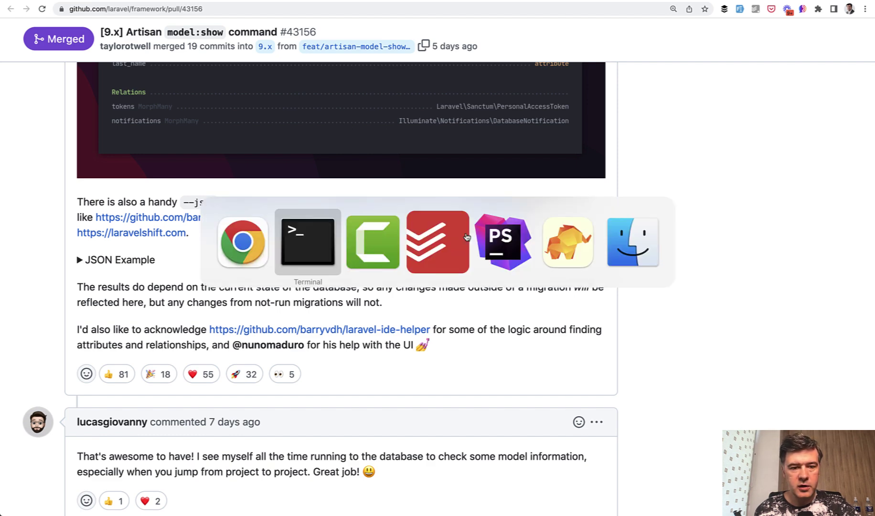
{"action": "key", "text": "super+Tab"}
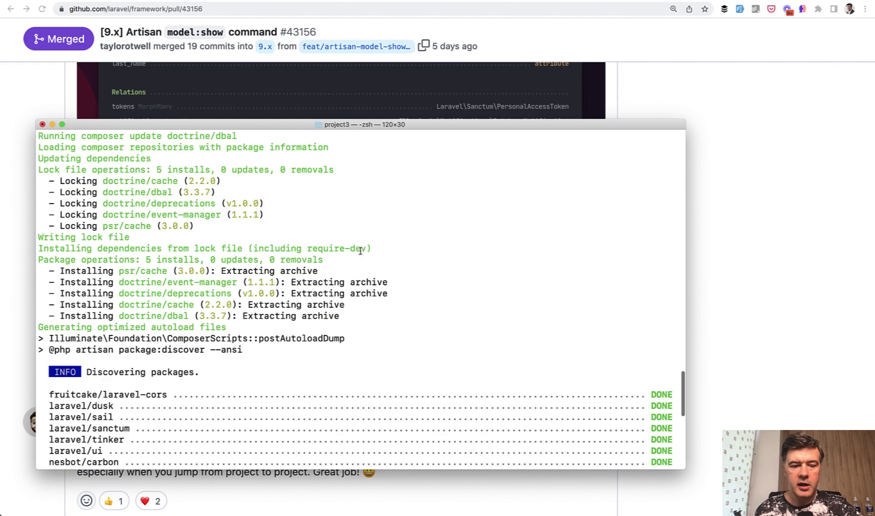
{"action": "key", "text": "Up"}
{"action": "key", "text": "Up"}
{"action": "key", "text": "Return"}
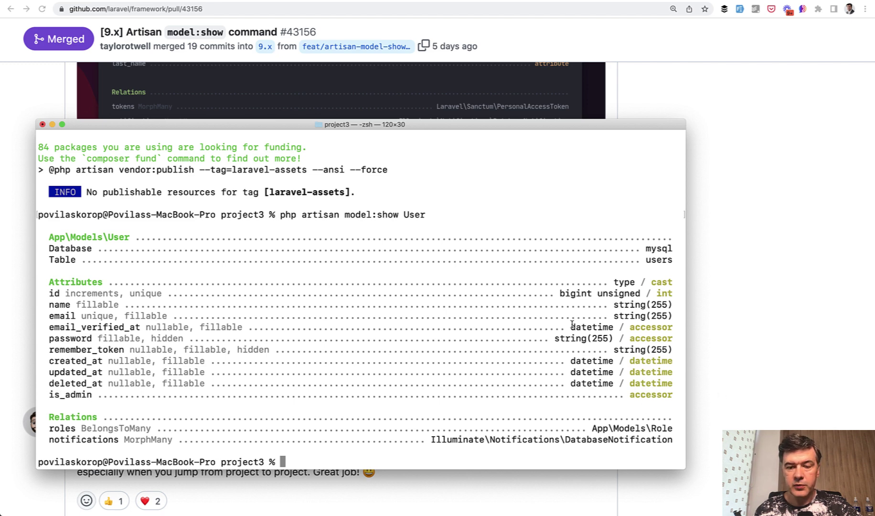
Highlight the email_verified_at datetime and is_admin accessor casts, then bring up User.php in PhpStorm
{"action": "left_click_drag", "start_coordinate": [569, 327], "coordinate": [604, 329]}
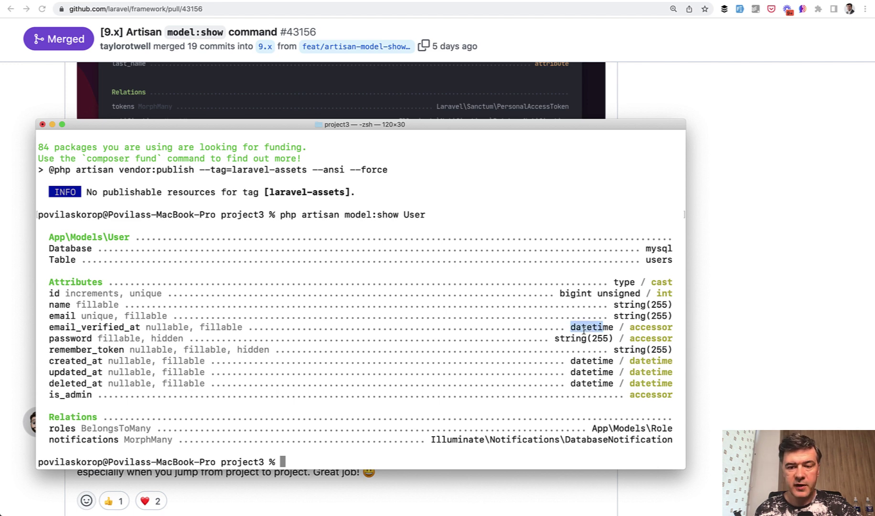
{"action": "double_click", "coordinate": [633, 395]}
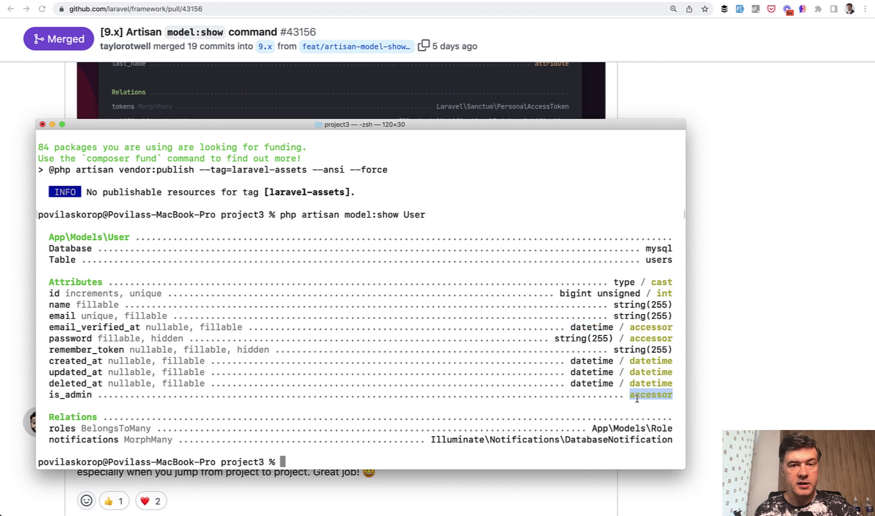
{"action": "left_click", "coordinate": [649, 397]}
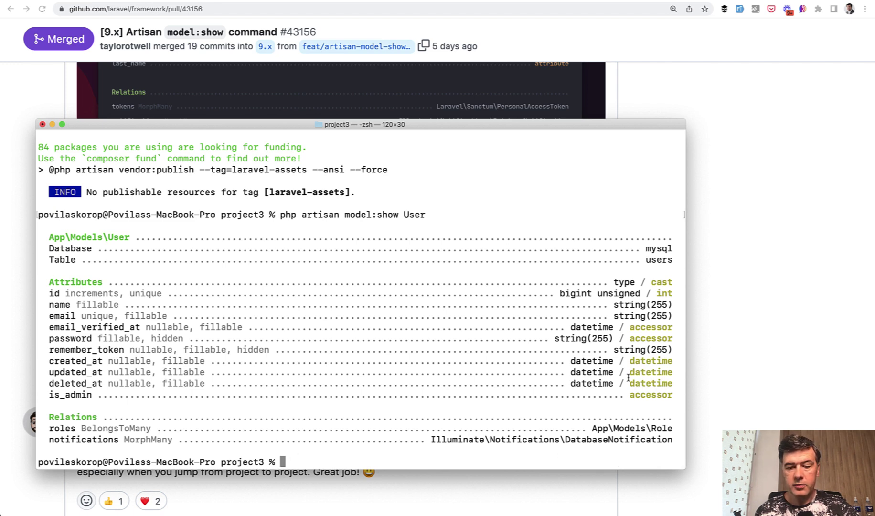
{"action": "key", "text": "super+Tab"}
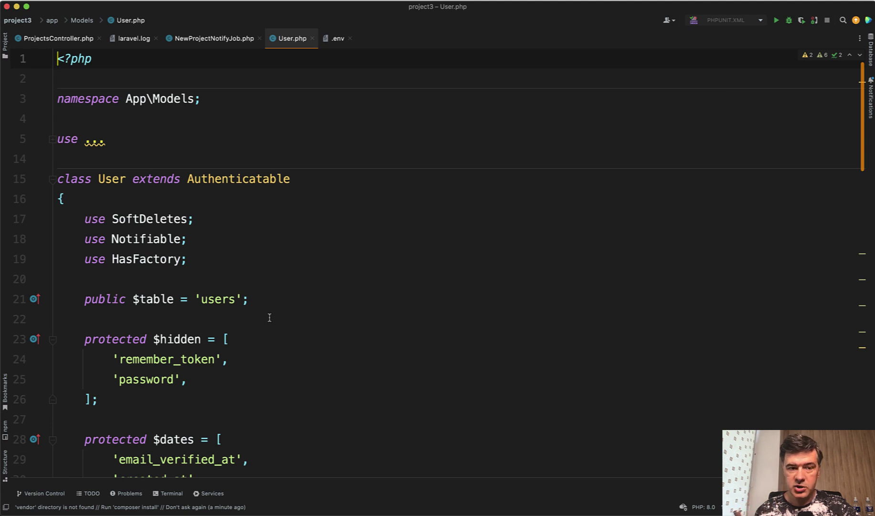
Jump to the Notifiable trait's definition in Notifiable.php, then return to the Terminal output
{"action": "left_click", "coordinate": [139, 239], "text": "super"}
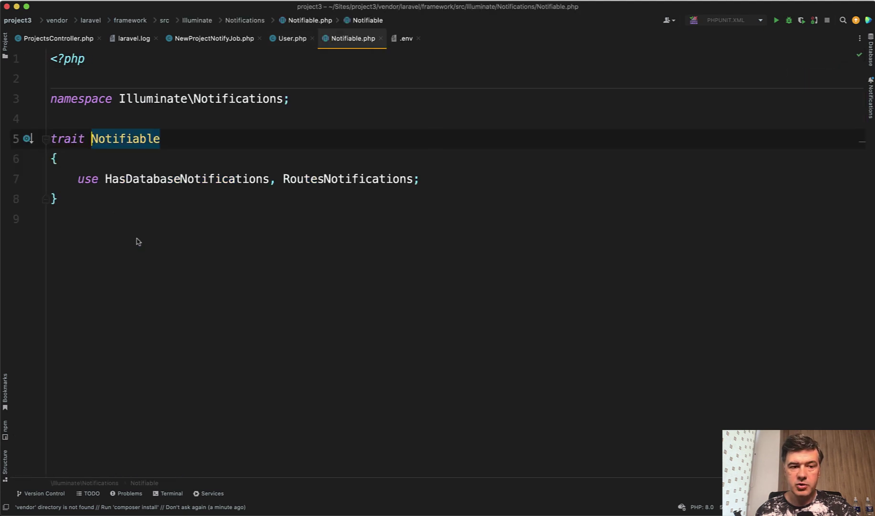
{"action": "left_click", "coordinate": [168, 164]}
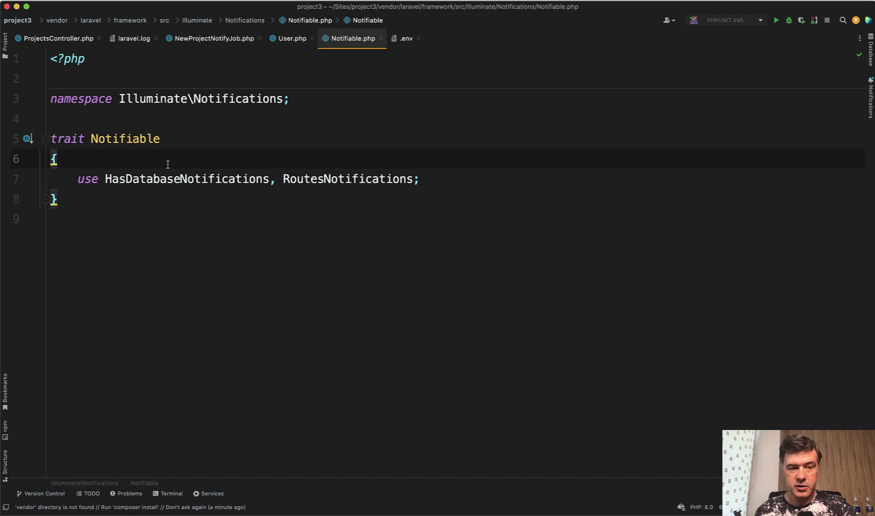
{"action": "key", "text": "super+Tab"}
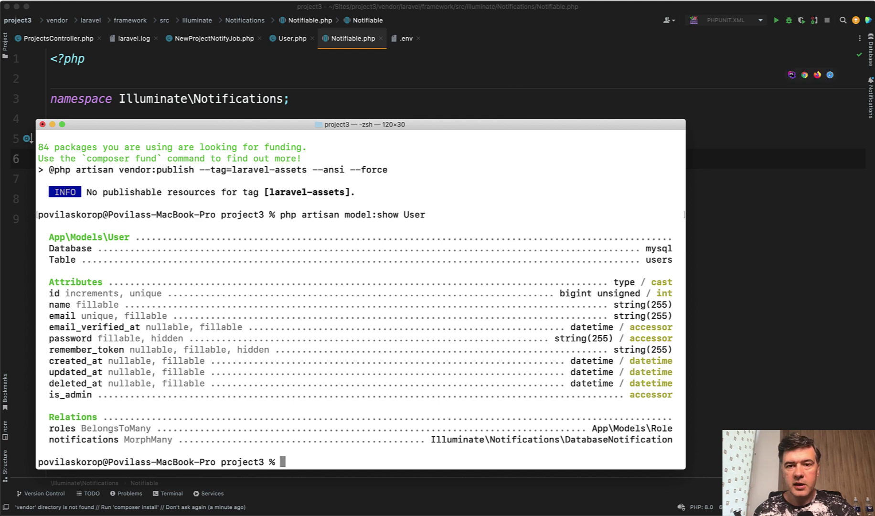
{"action": "scroll", "coordinate": [359, 248], "scroll_direction": "up", "scroll_amount": 5}
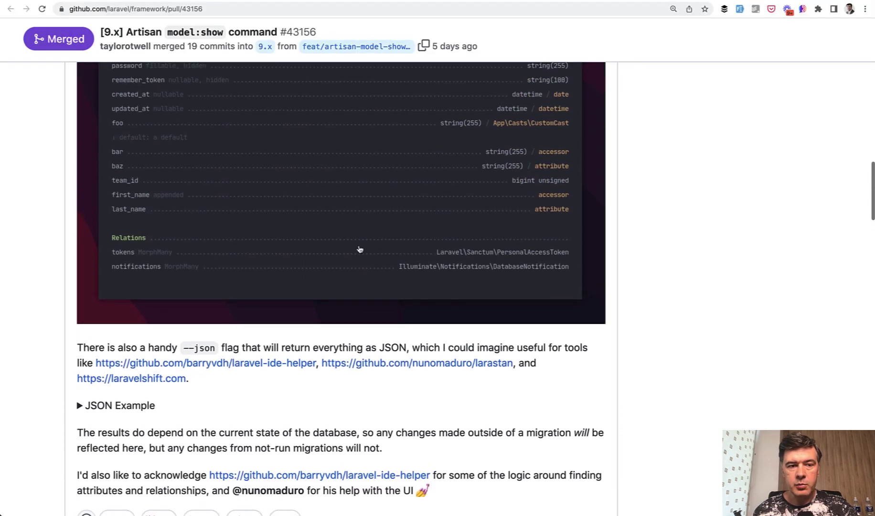
{"action": "scroll", "coordinate": [359, 249], "scroll_direction": "up", "scroll_amount": 5}
{"action": "scroll", "coordinate": [359, 249], "scroll_direction": "up", "scroll_amount": 5}
{"action": "scroll", "coordinate": [359, 248], "scroll_direction": "up", "scroll_amount": 5}
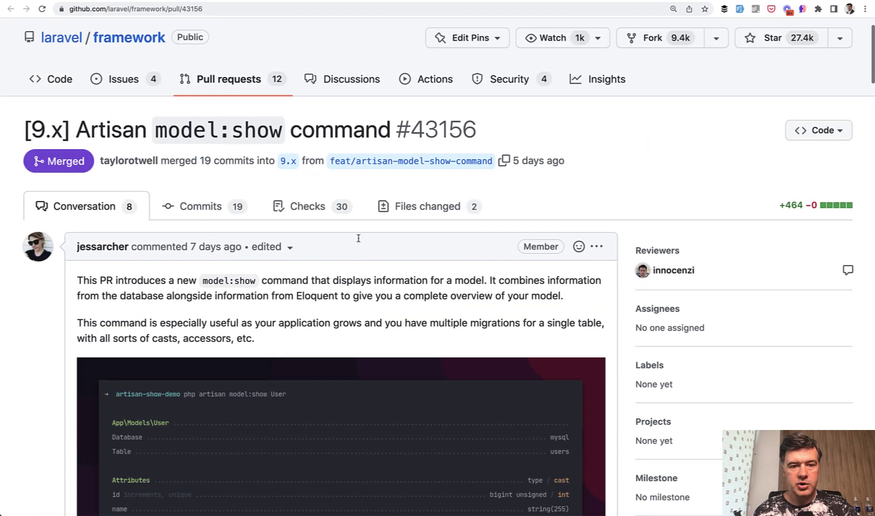